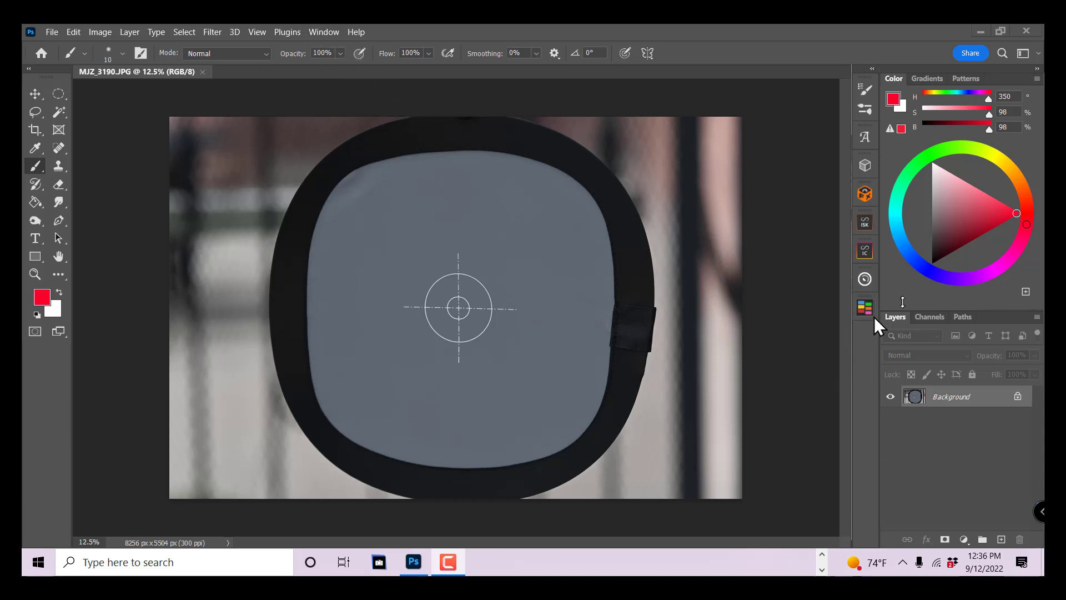
Show the Info panel so the gray card reads R 94, G 103, B 112
click(323, 34)
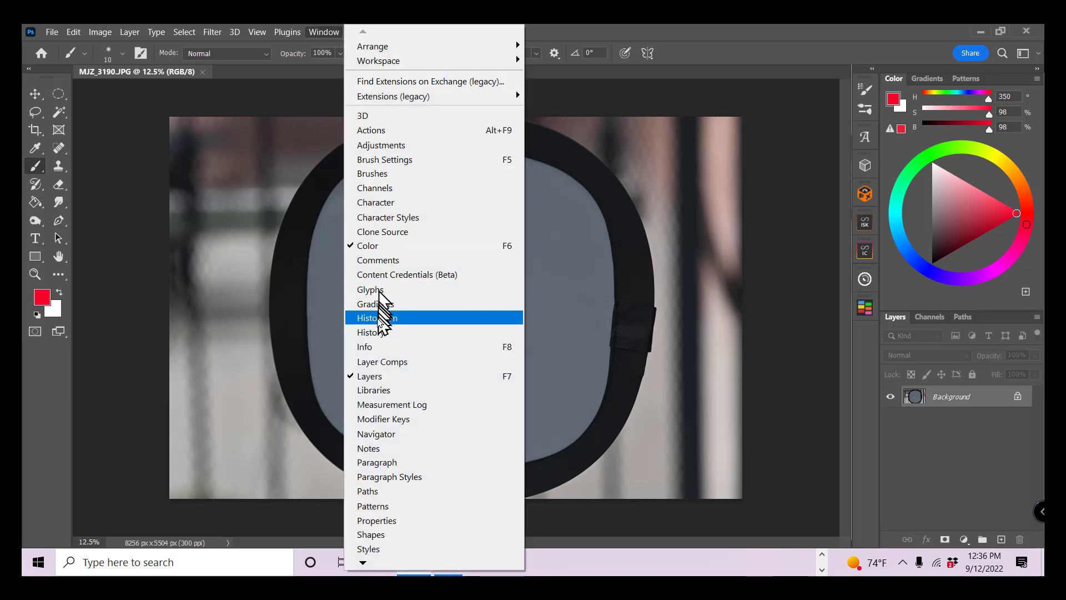
click(375, 347)
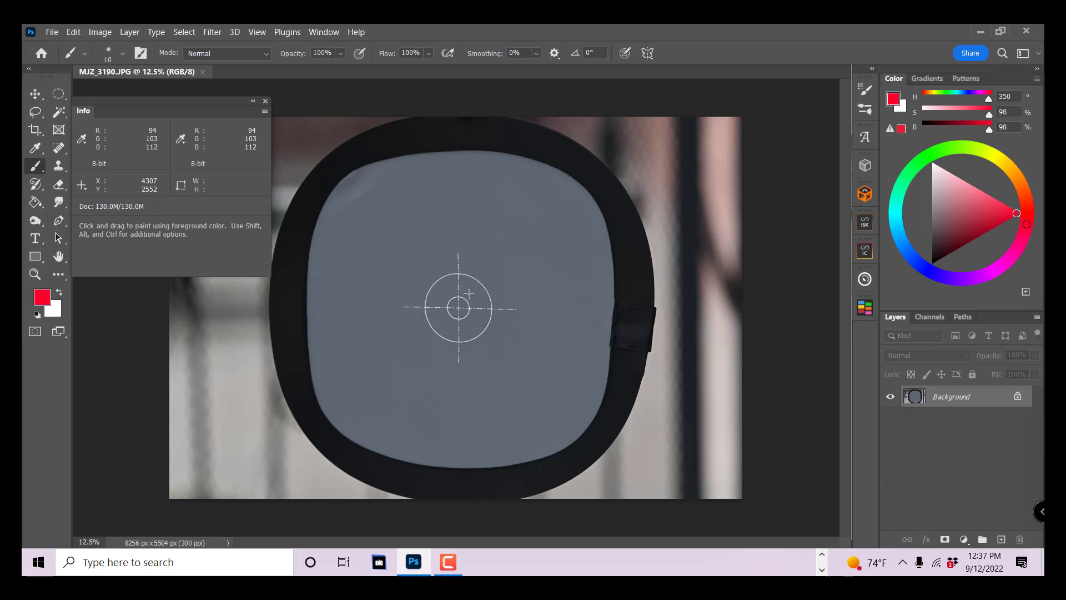
Show the Histogram panel and switch it to All Channels View with separate Red, Green and Blue graphs
click(332, 34)
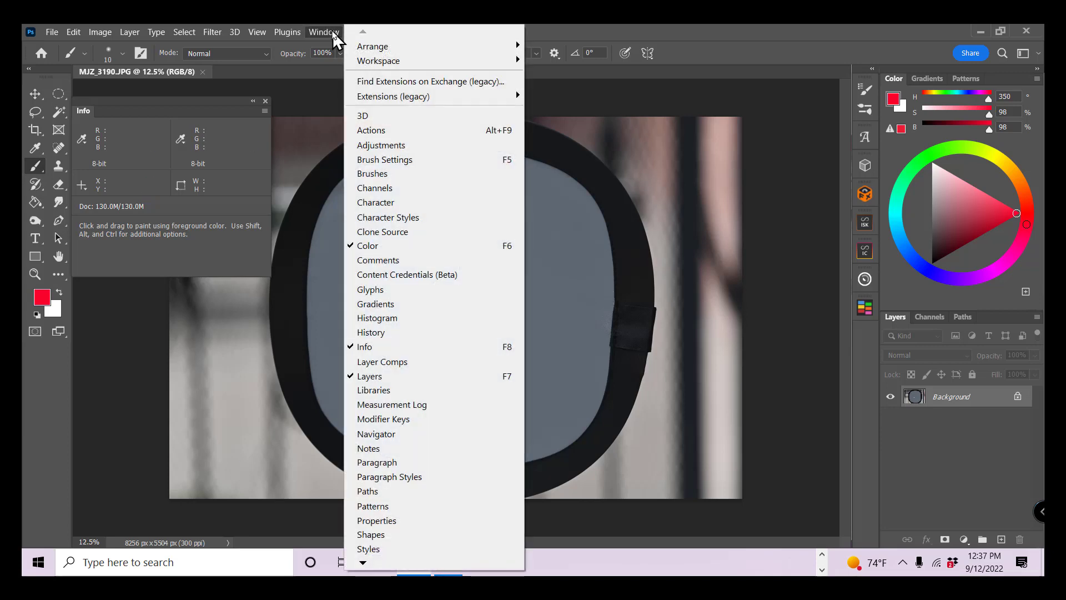
click(378, 320)
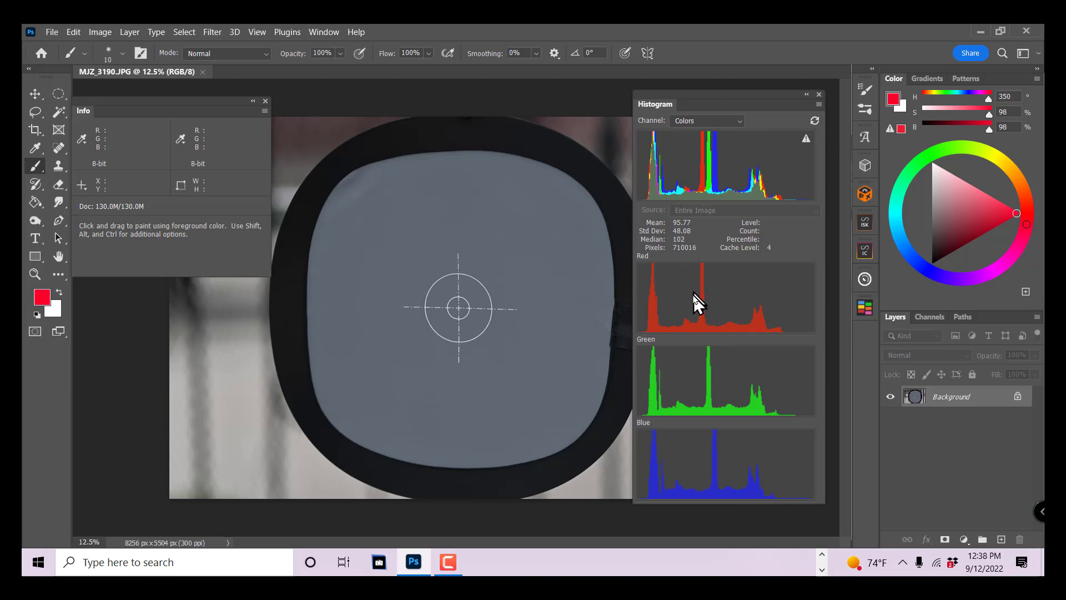
click(820, 105)
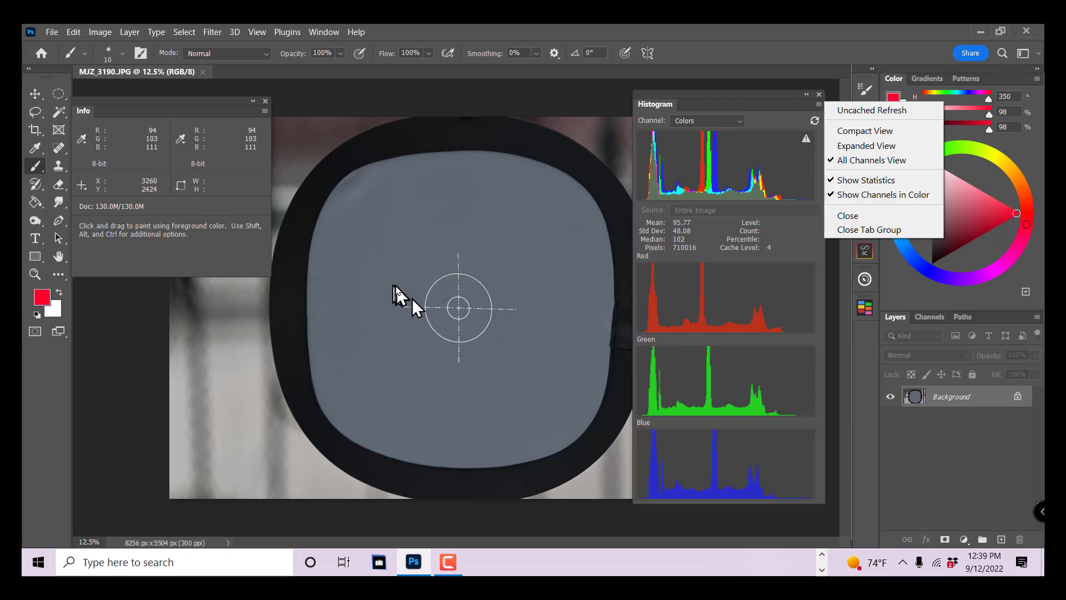
With the Eyedropper, place color samplers on the gray card's upper left, upper right and lower right
click(35, 154)
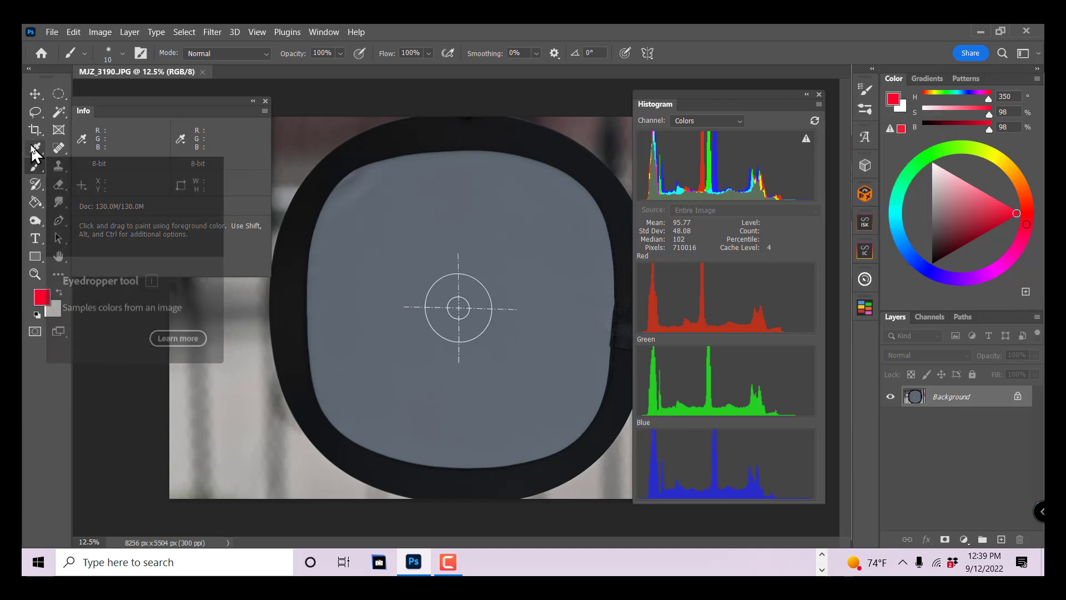
click(35, 148)
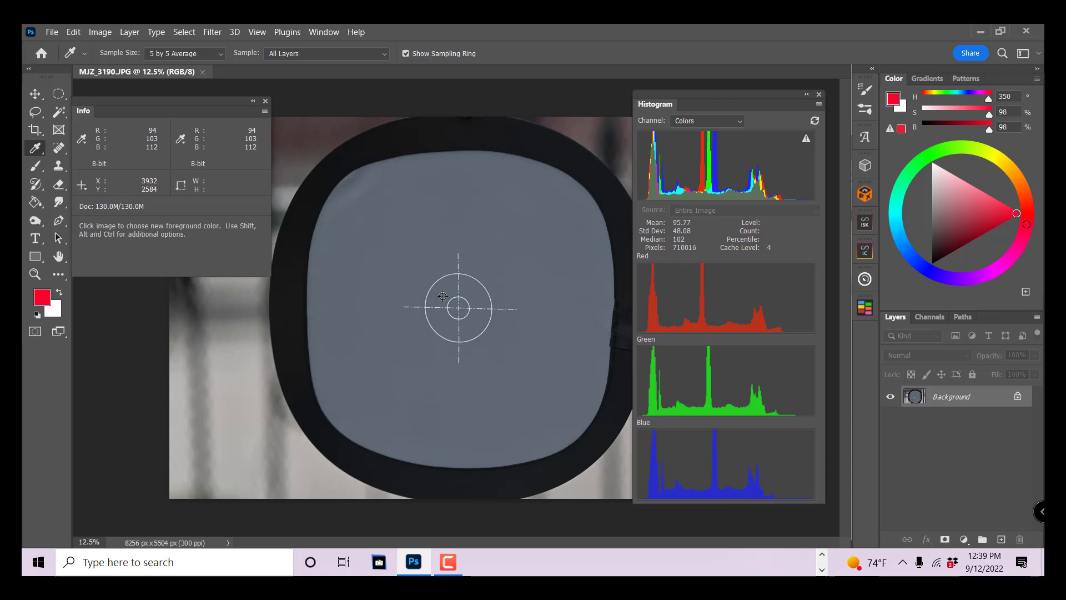
key(shift)
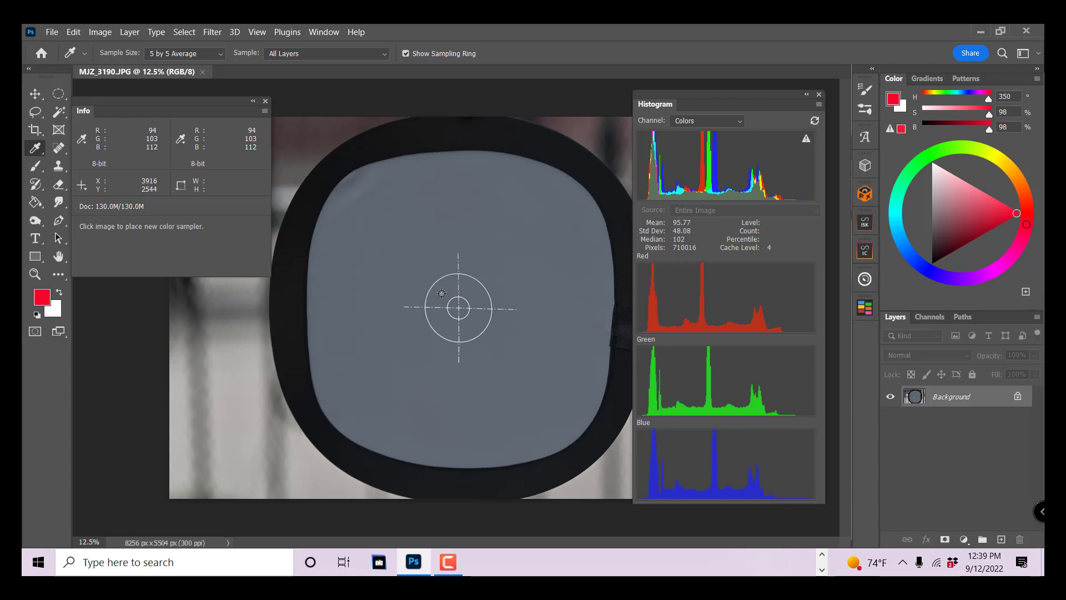
shift+click(442, 293)
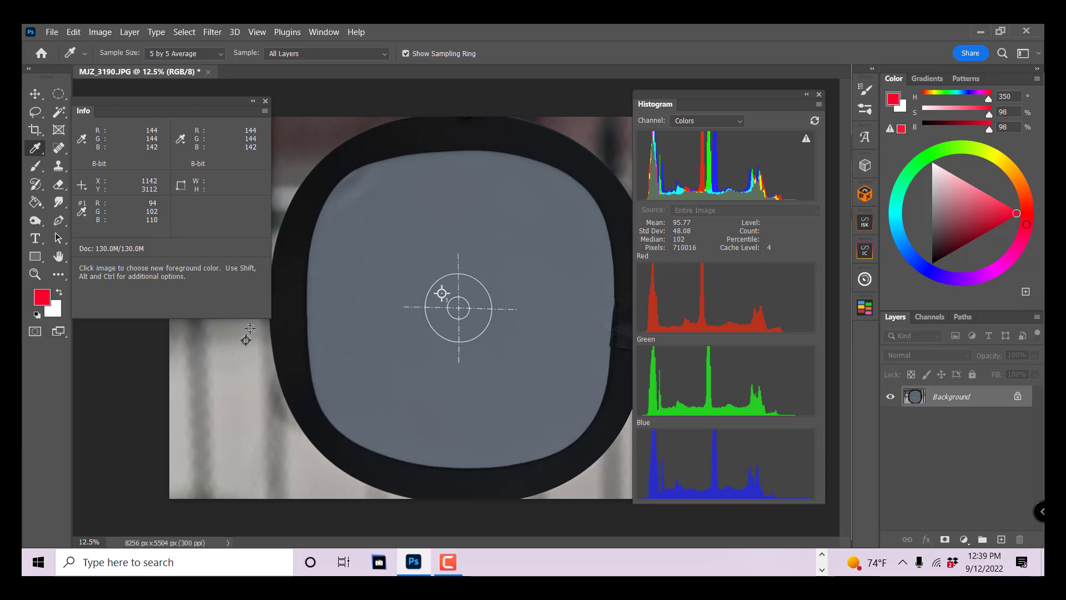
key(shift)
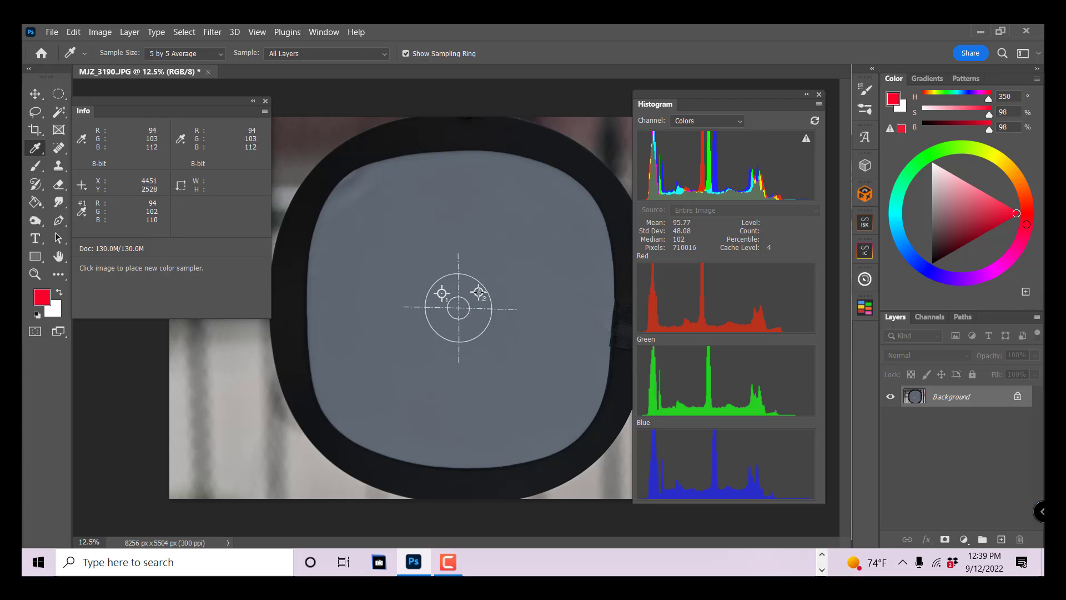
click(479, 291)
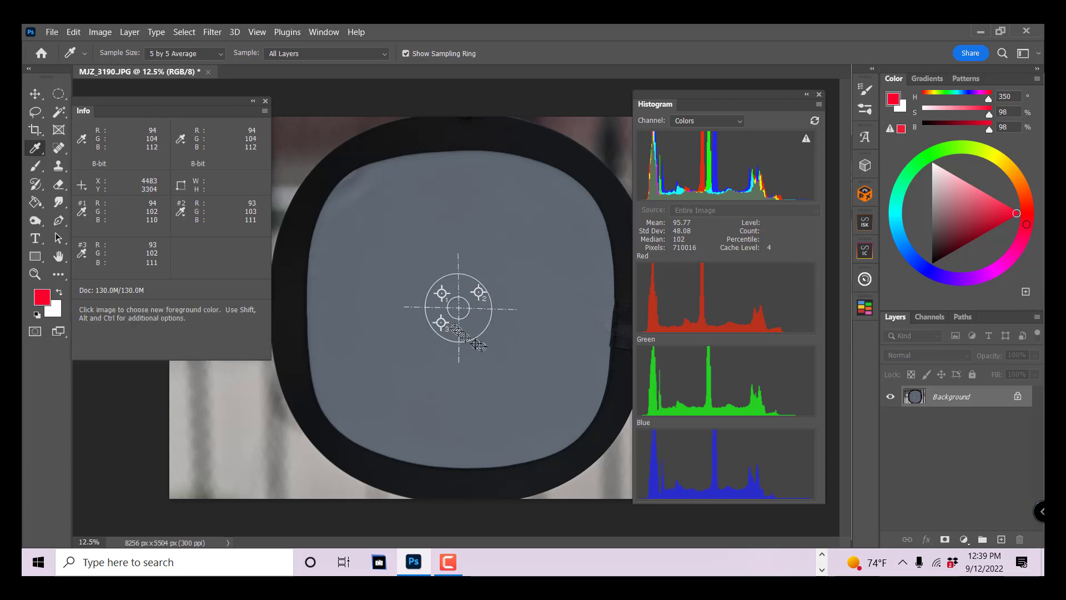
click(474, 324)
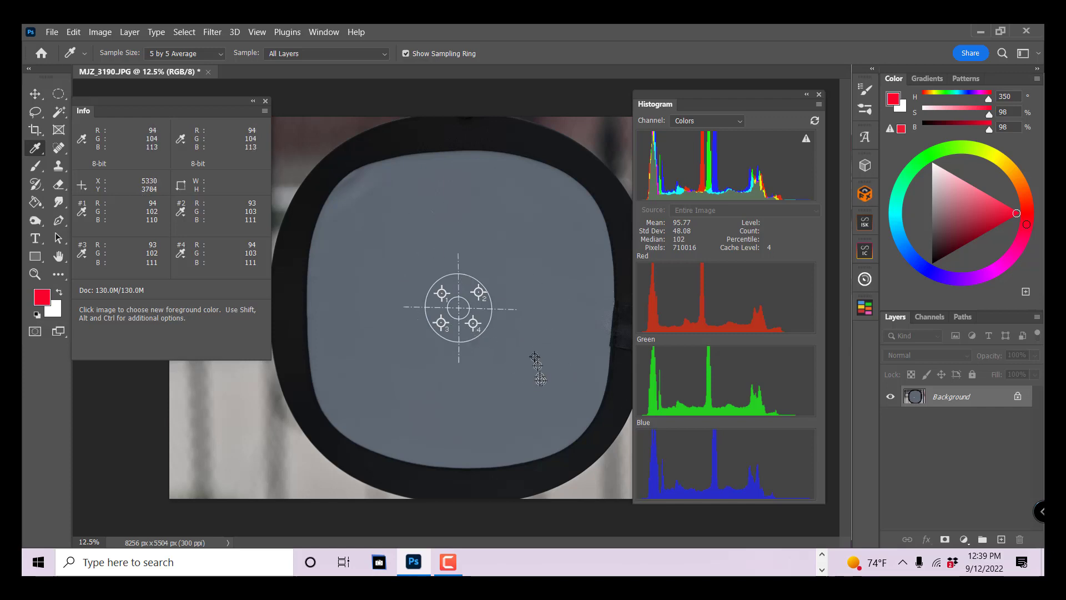
Apply Auto Color to the photo
click(100, 32)
mouse_move(138, 70)
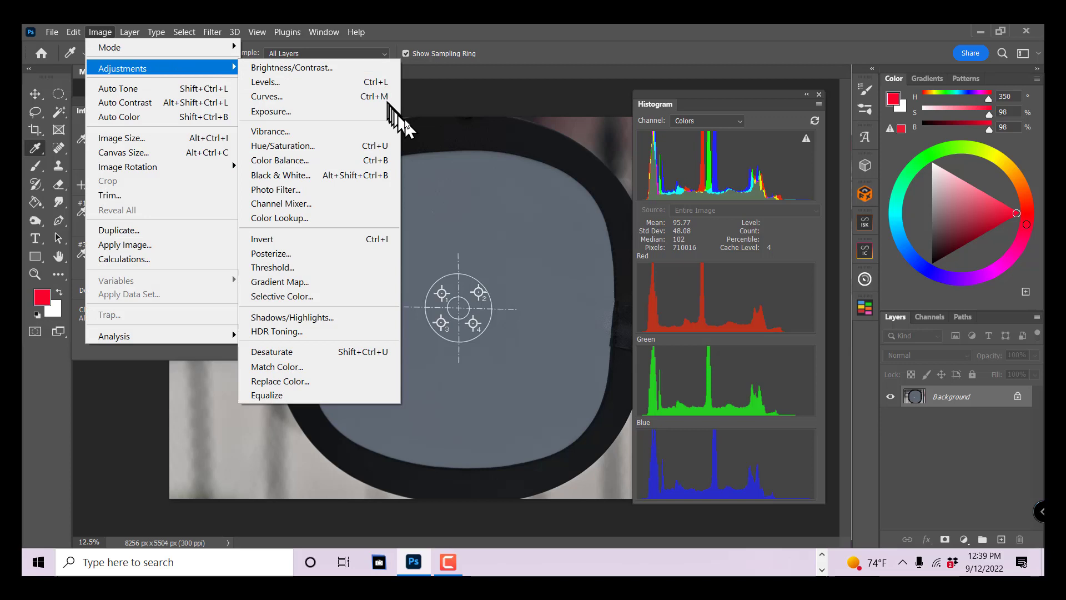
click(199, 115)
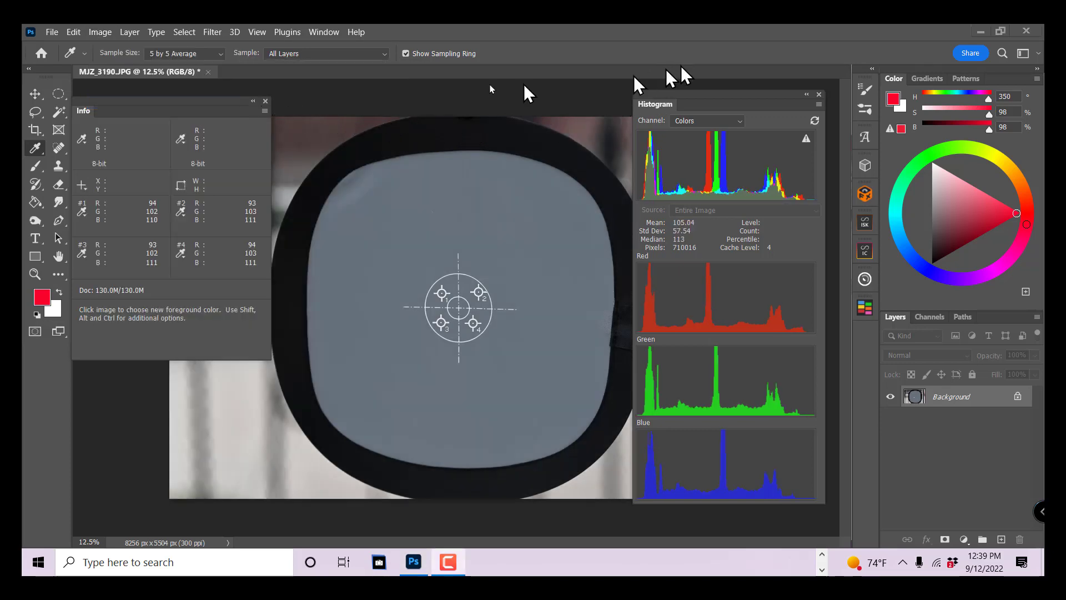
In Levels, raise the Red channel midtone gamma to about 1.36 so the card's red reads near 128
click(100, 32)
mouse_move(120, 72)
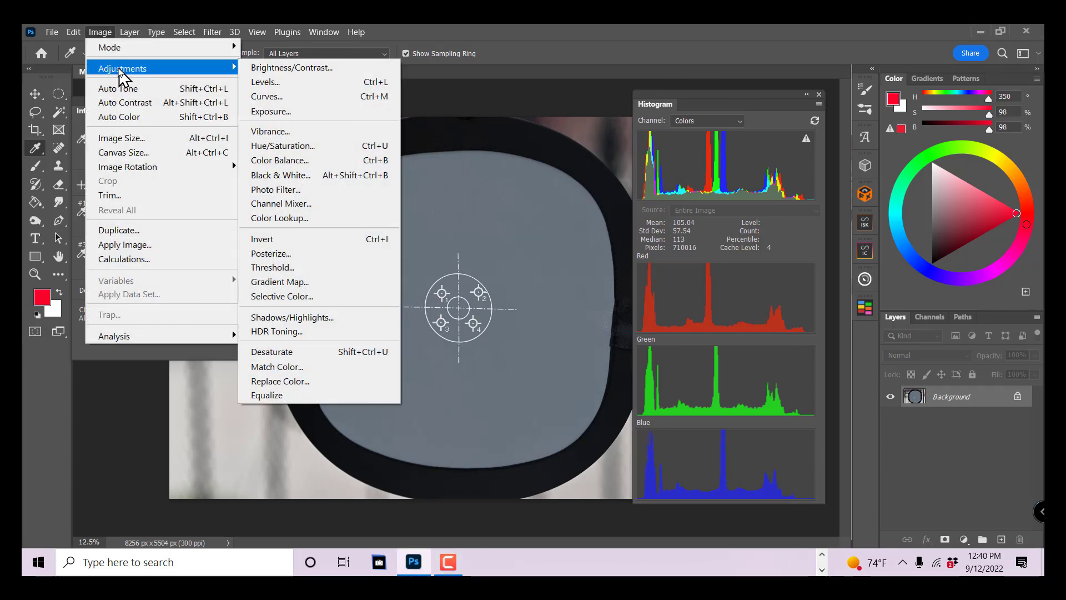
click(300, 83)
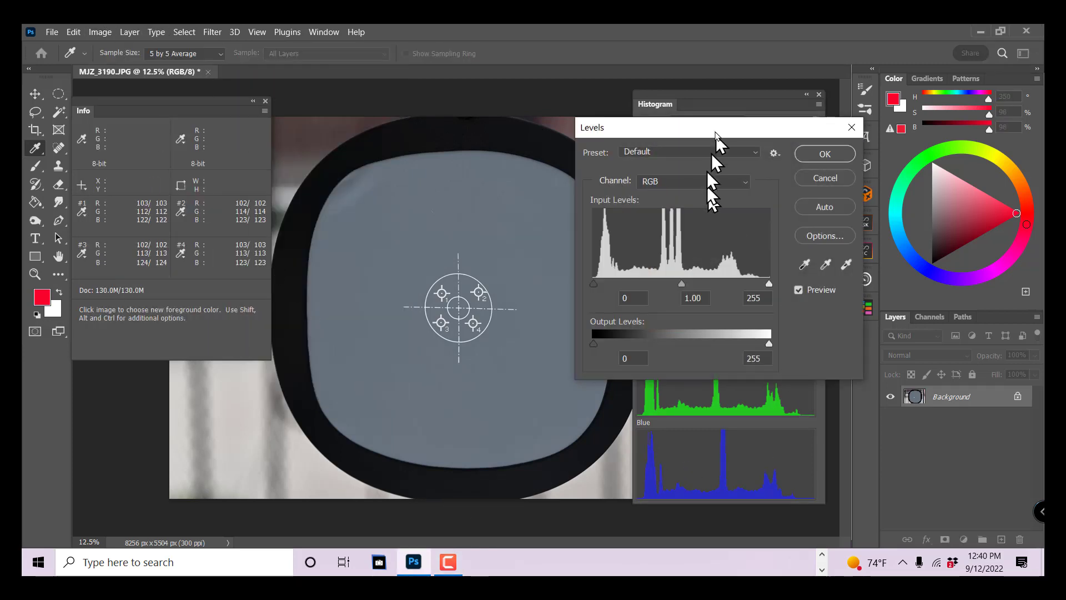
drag(716, 128, 799, 110)
click(818, 163)
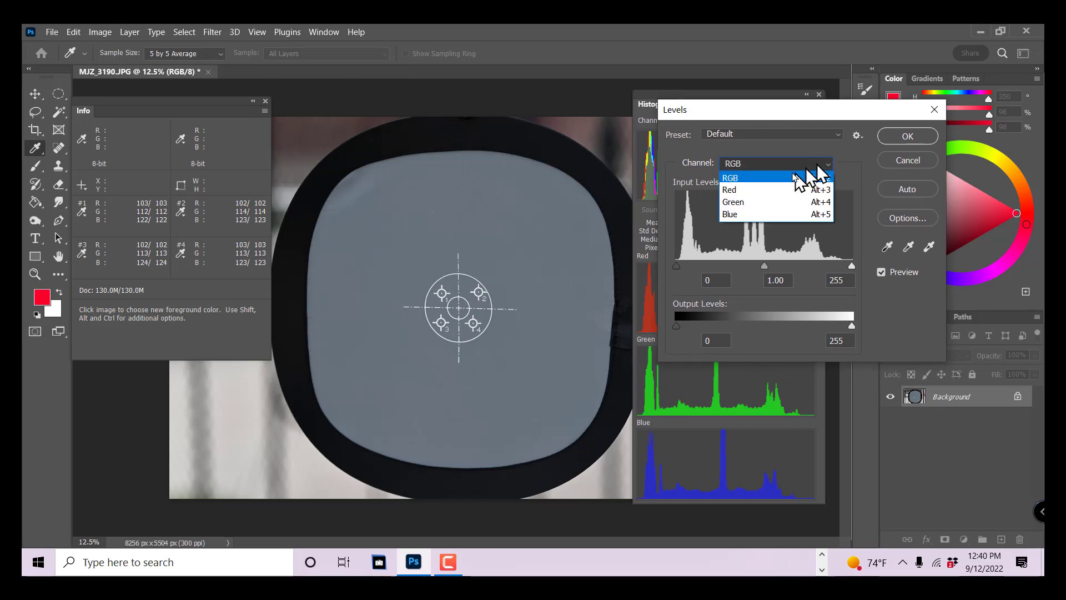
click(776, 188)
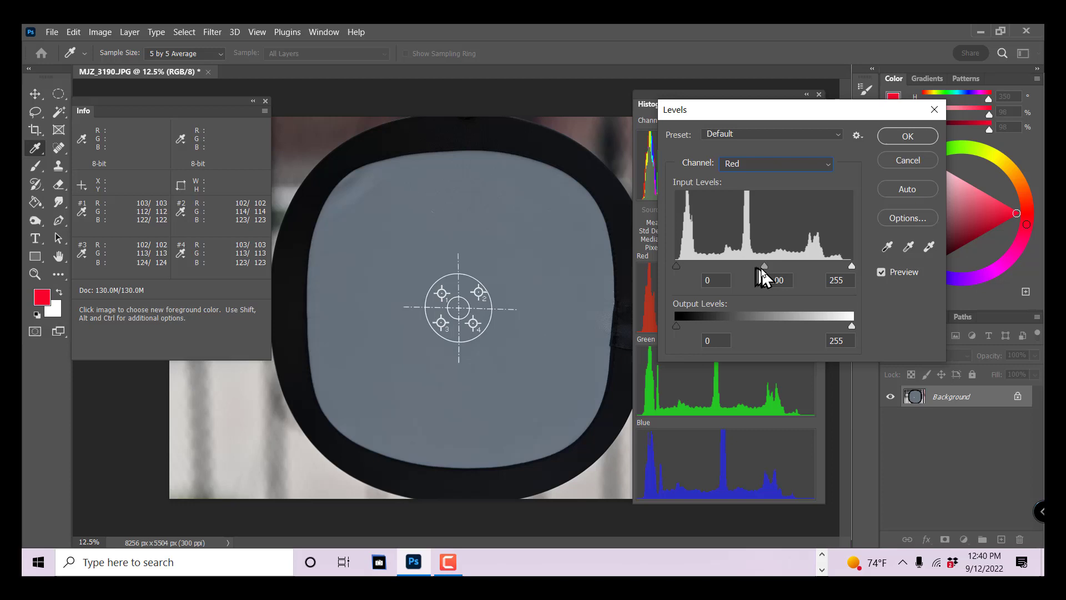
drag(764, 266, 750, 266)
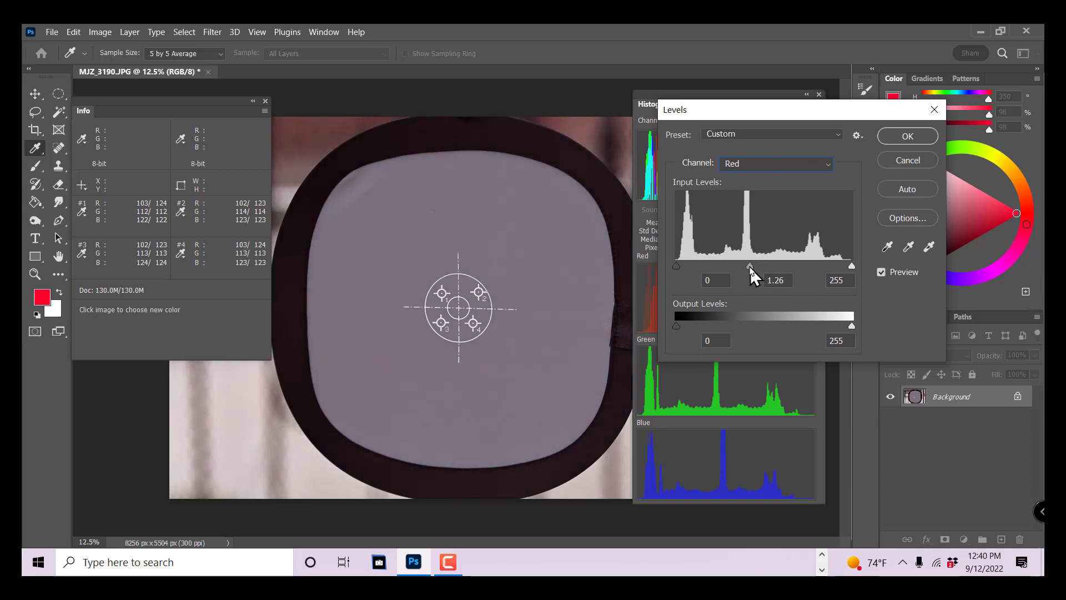
click(751, 268)
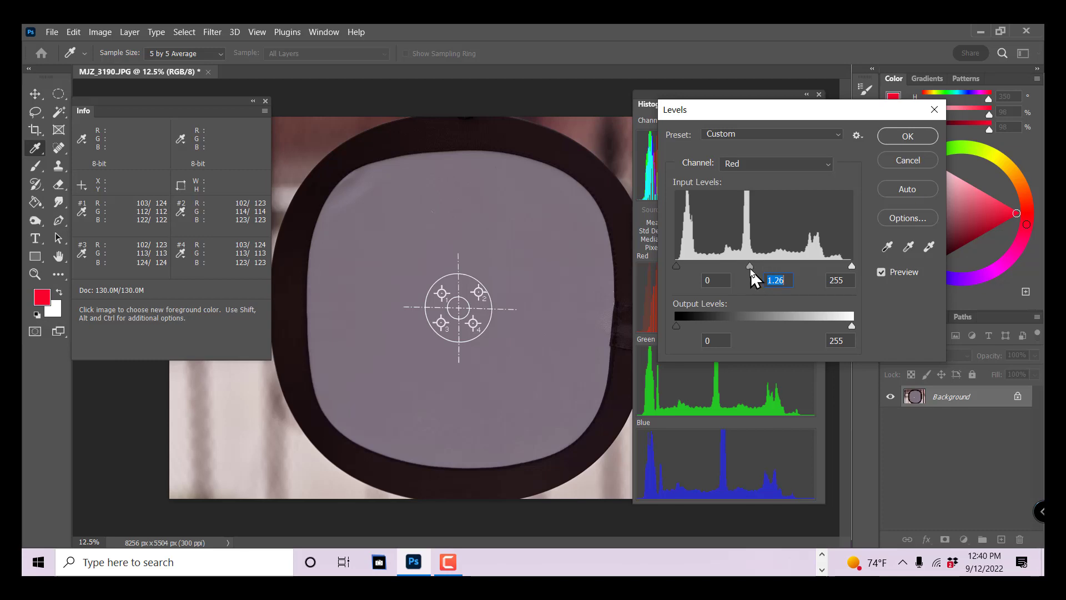
drag(751, 268, 748, 268)
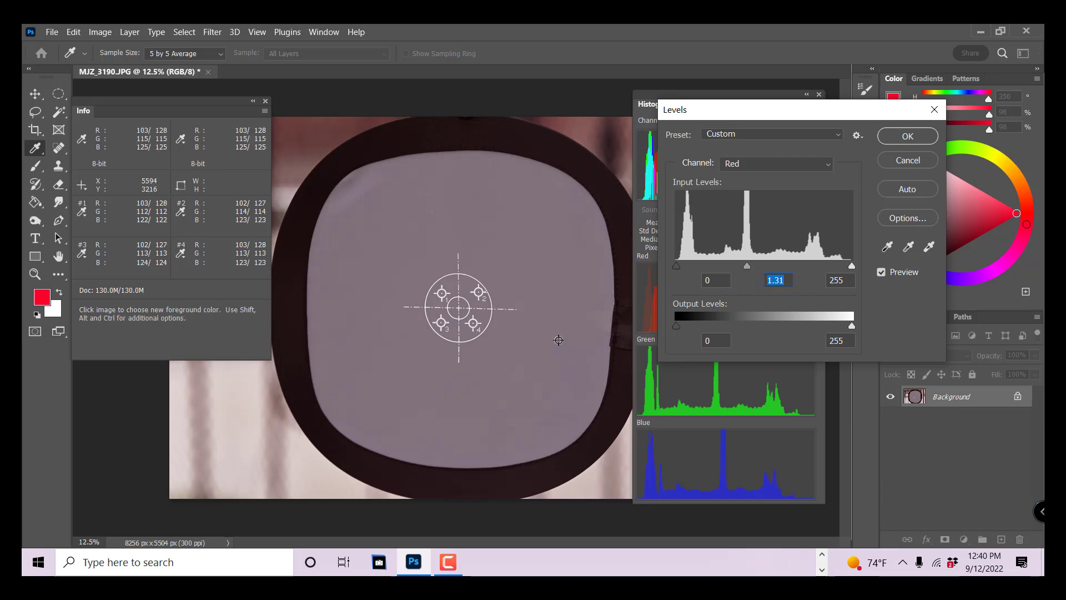
In Levels, raise the Green channel midtone gamma to 1.19 so the card's green reads about 128
click(819, 165)
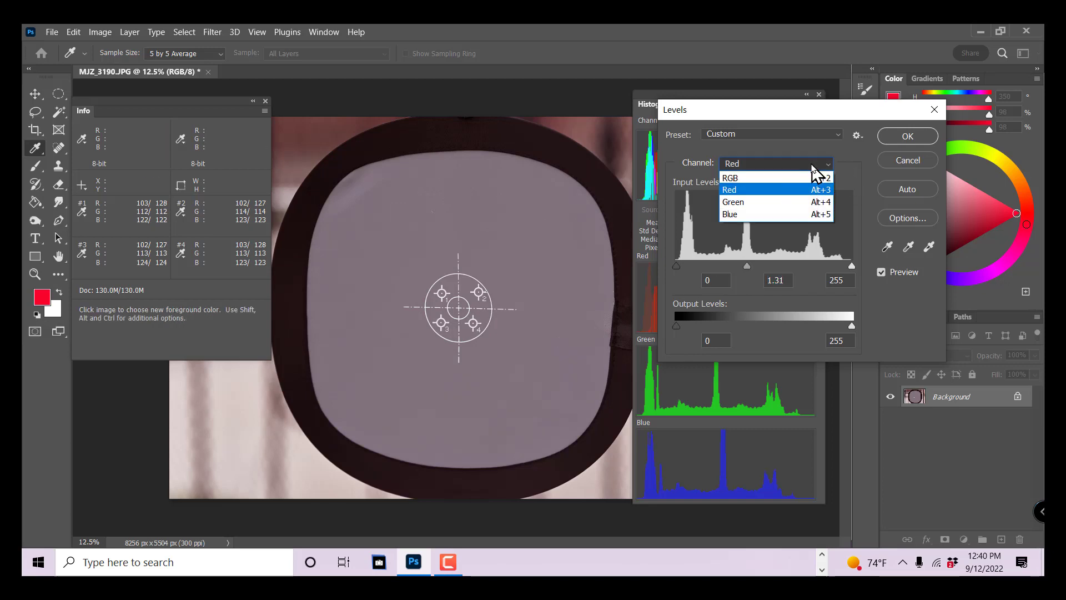
click(771, 204)
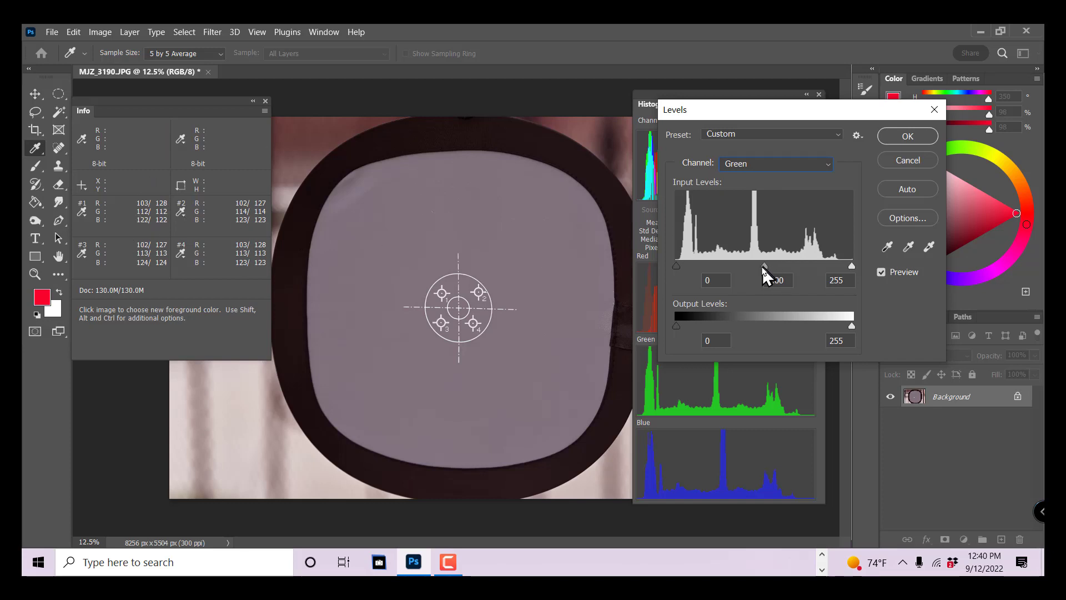
drag(764, 268, 755, 268)
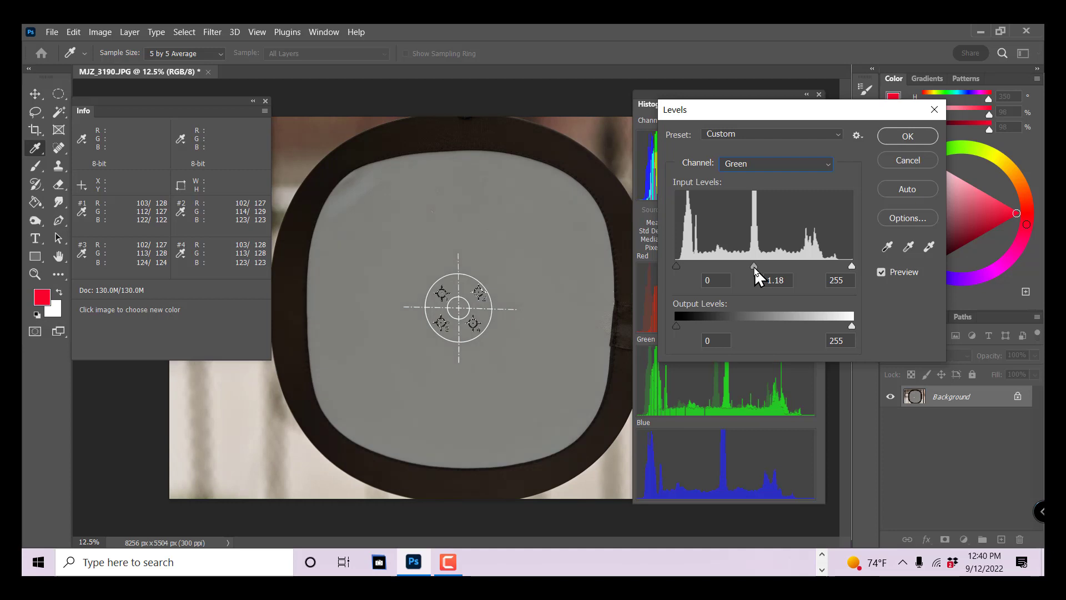
drag(754, 270, 754, 270)
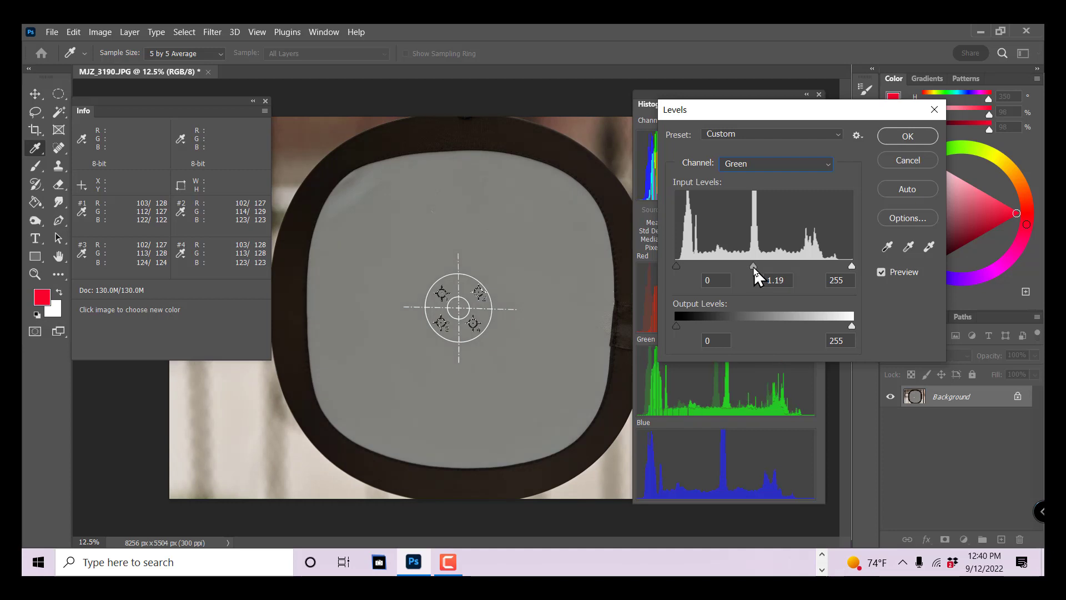
click(753, 267)
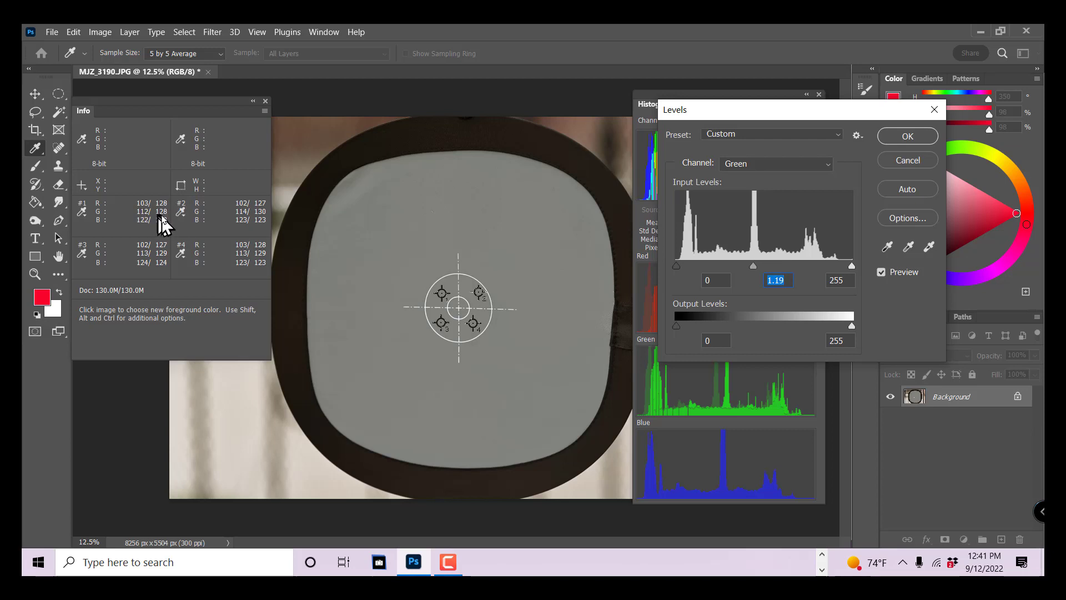
click(822, 162)
Raise the Blue channel midtone gamma to about 1.08 and apply the Levels adjustment
click(765, 215)
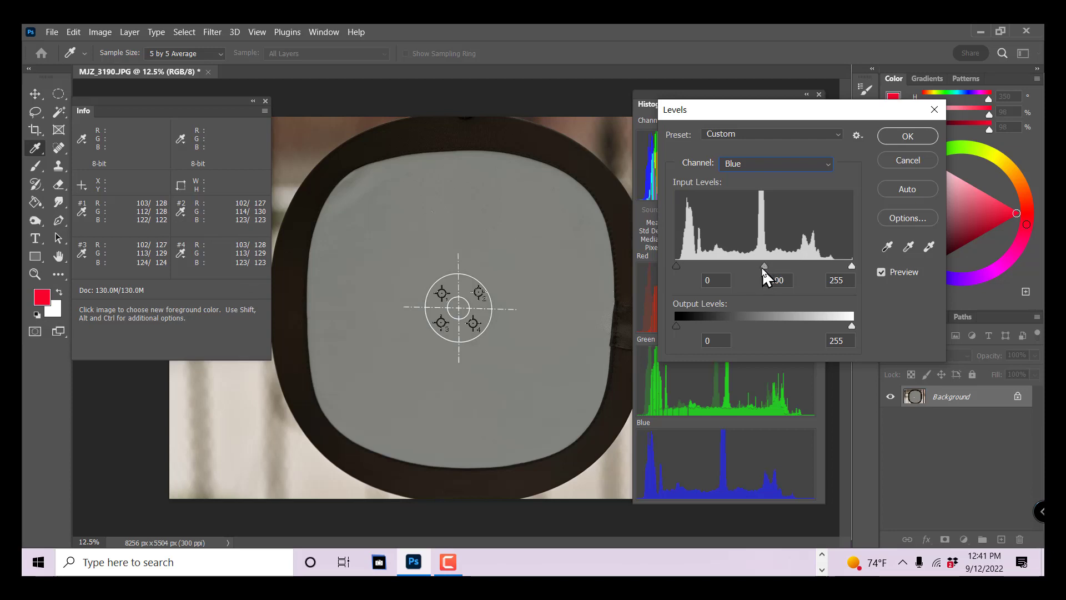
drag(764, 269, 762, 269)
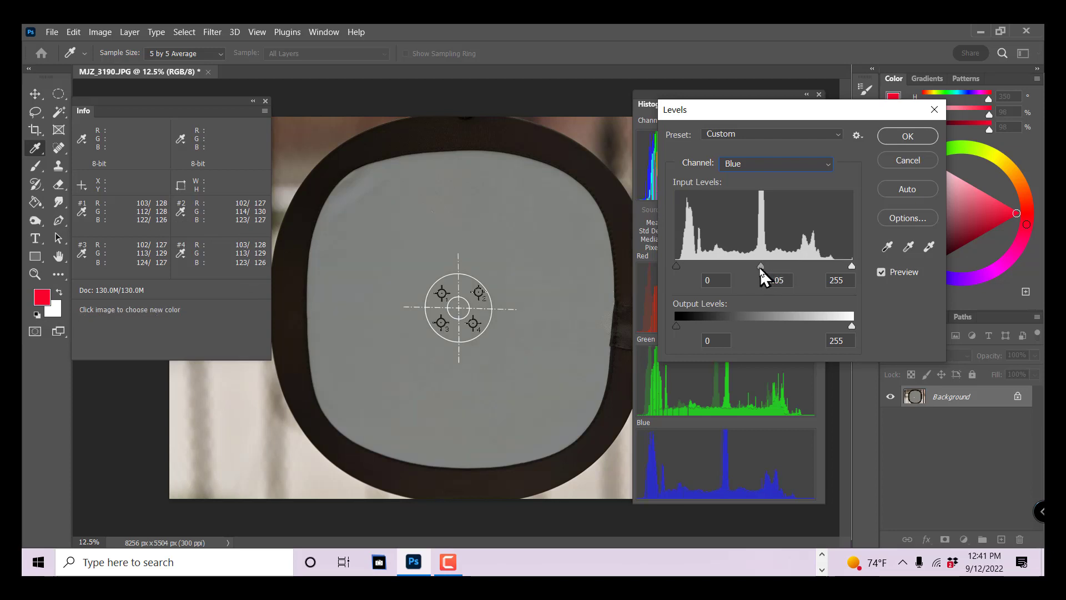
drag(766, 276, 763, 273)
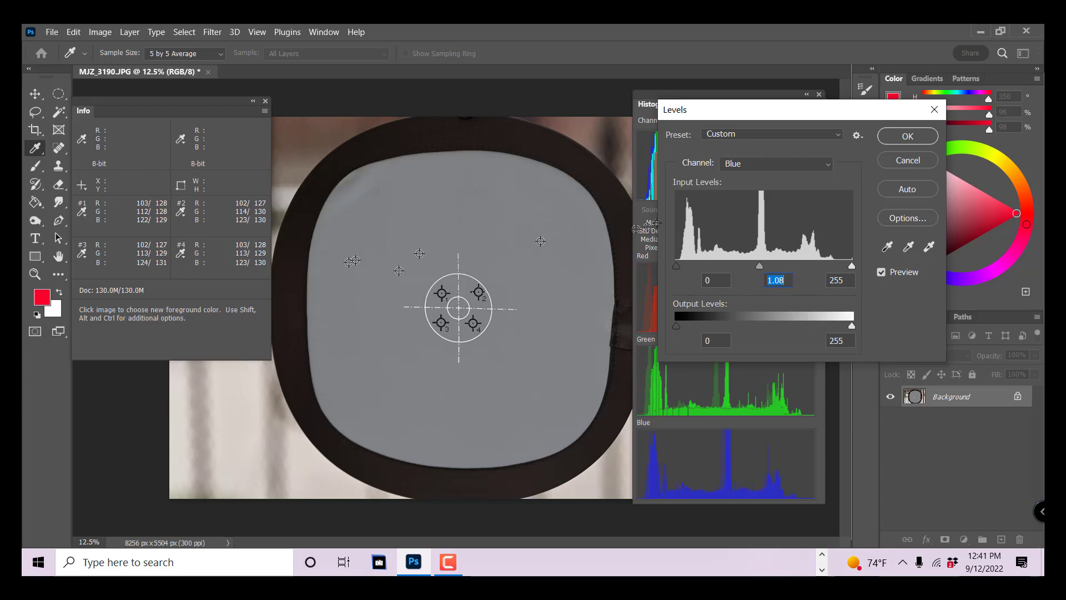
click(890, 139)
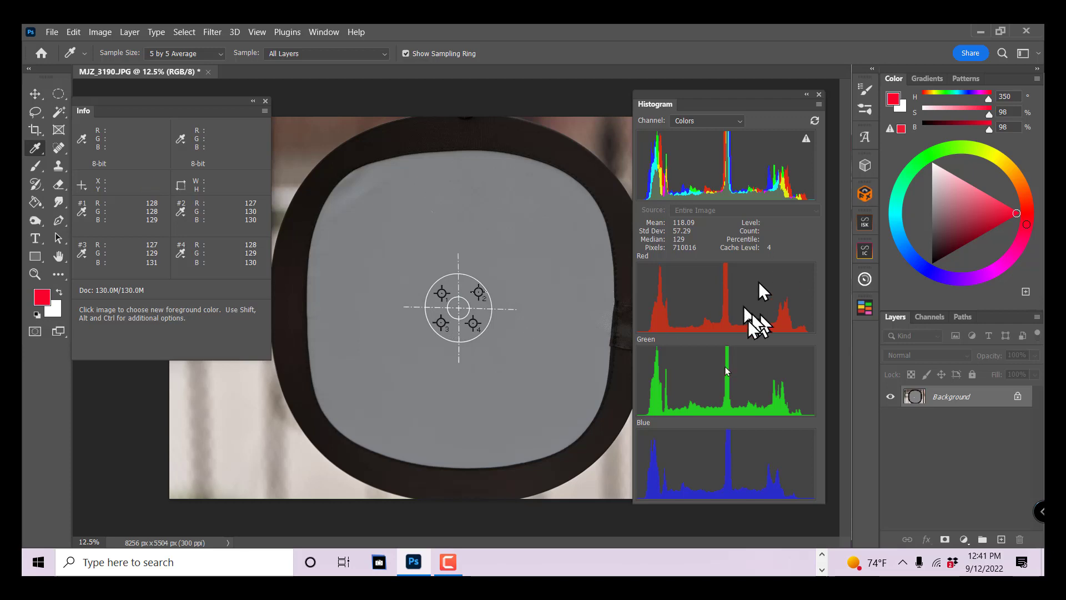
click(104, 33)
mouse_move(120, 69)
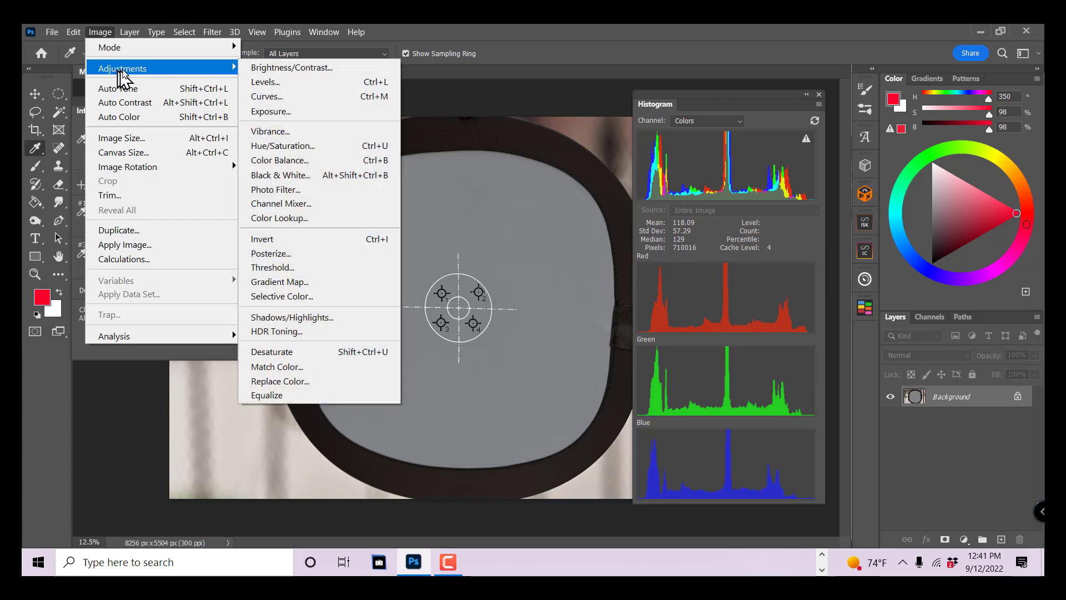
click(294, 83)
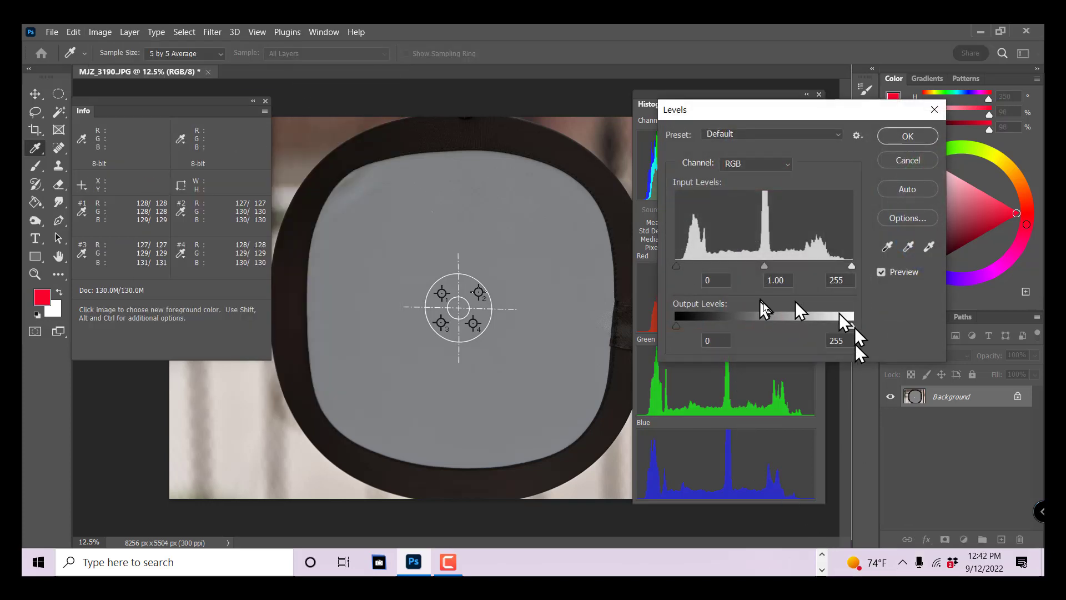
click(789, 162)
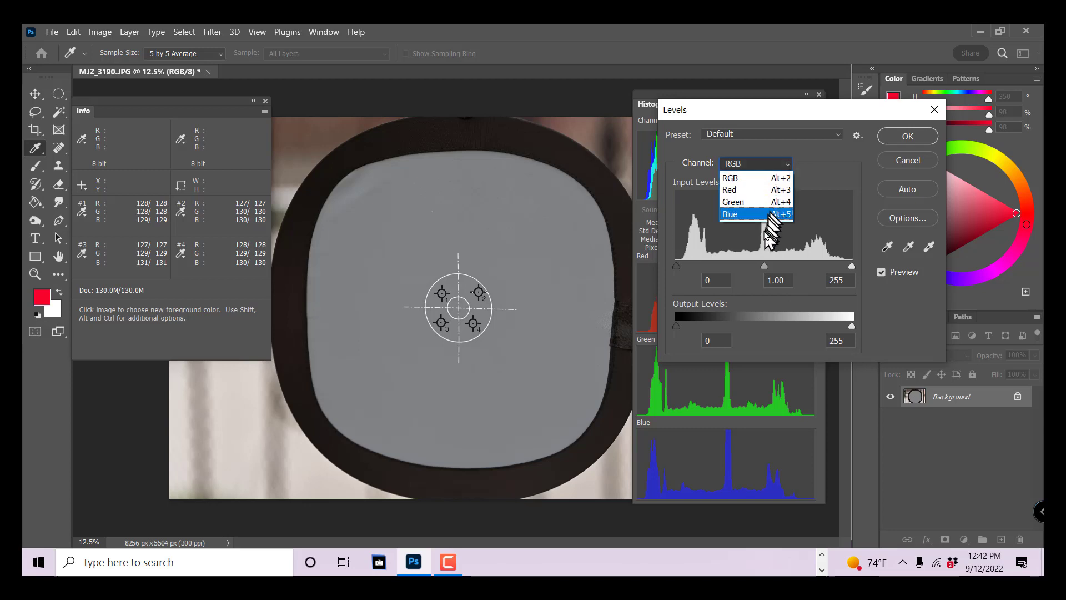
click(822, 179)
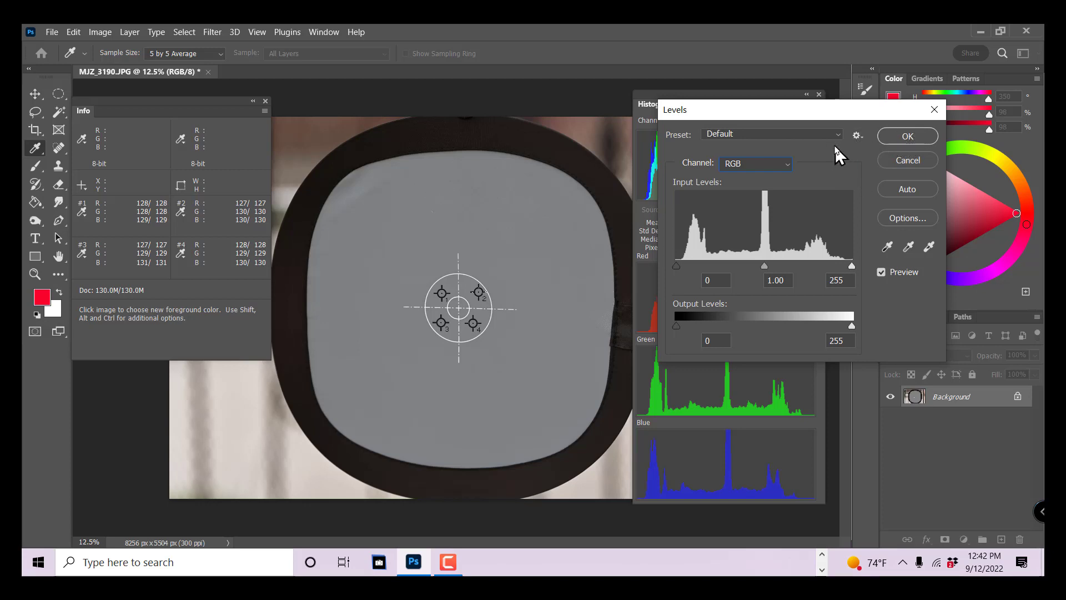
click(857, 136)
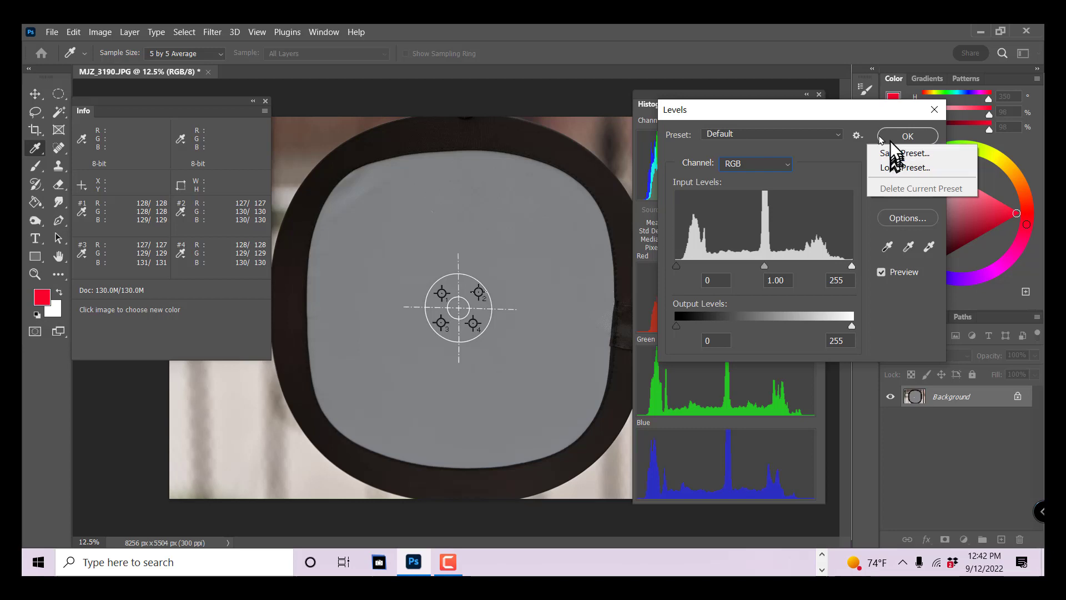
click(822, 156)
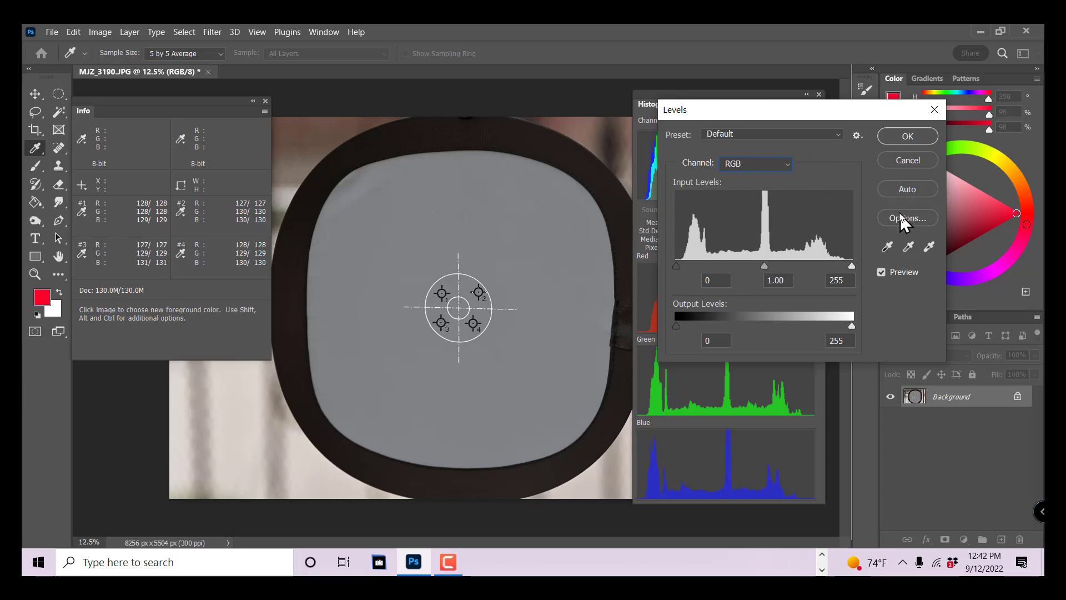
click(745, 137)
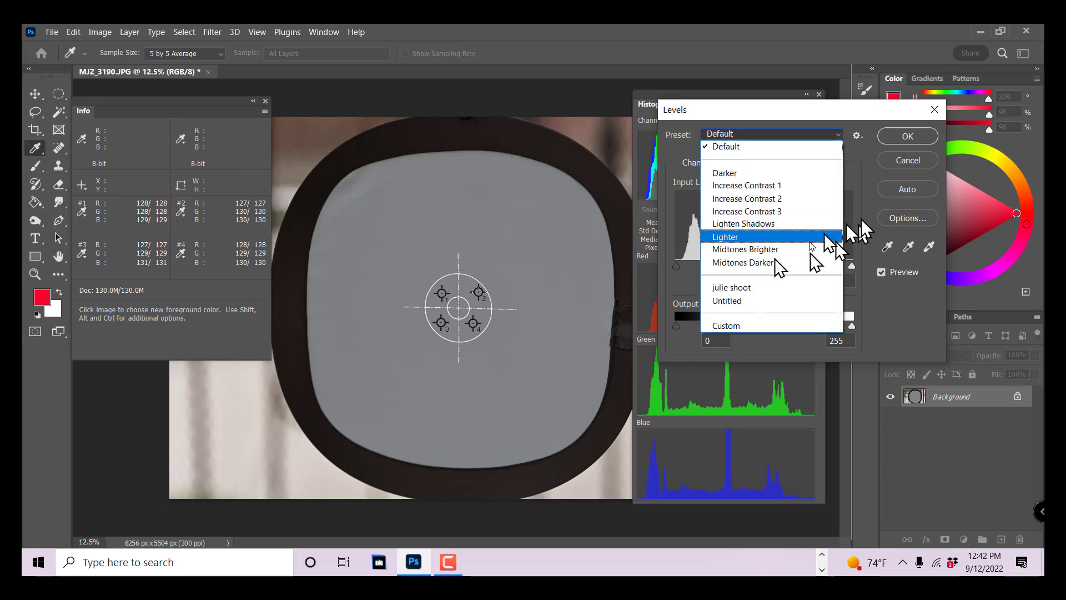
click(914, 176)
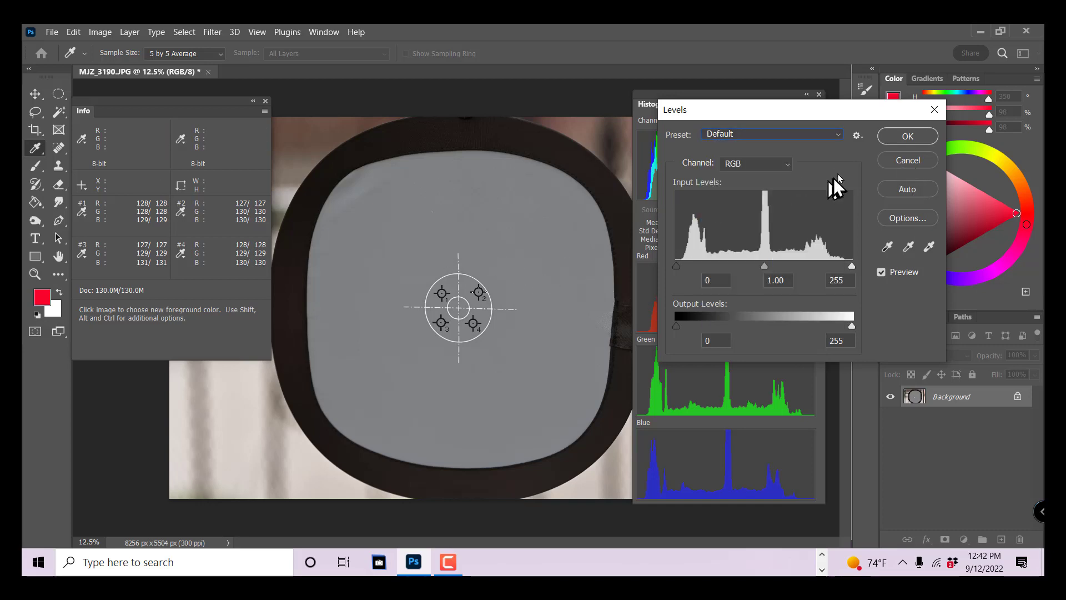
click(910, 161)
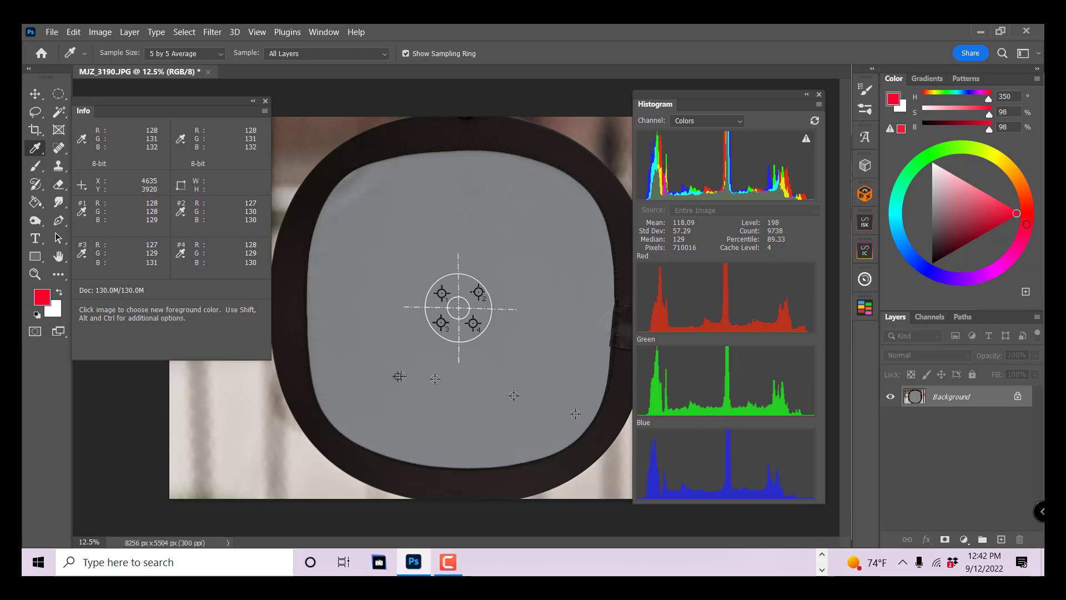
Draw an elliptical selection over the upper part of the gray card
click(59, 93)
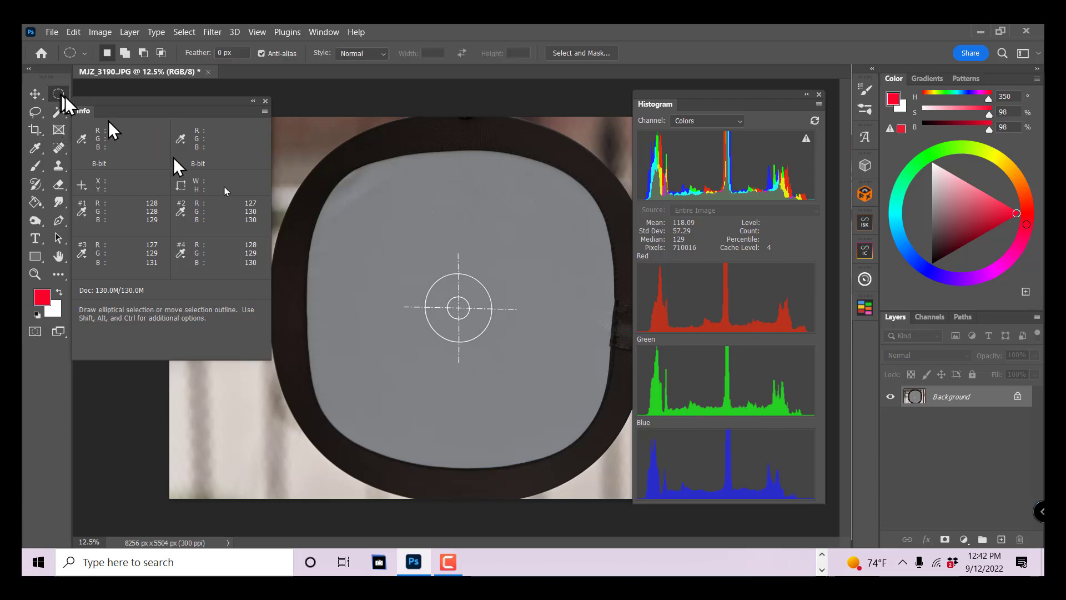
drag(420, 215, 549, 245)
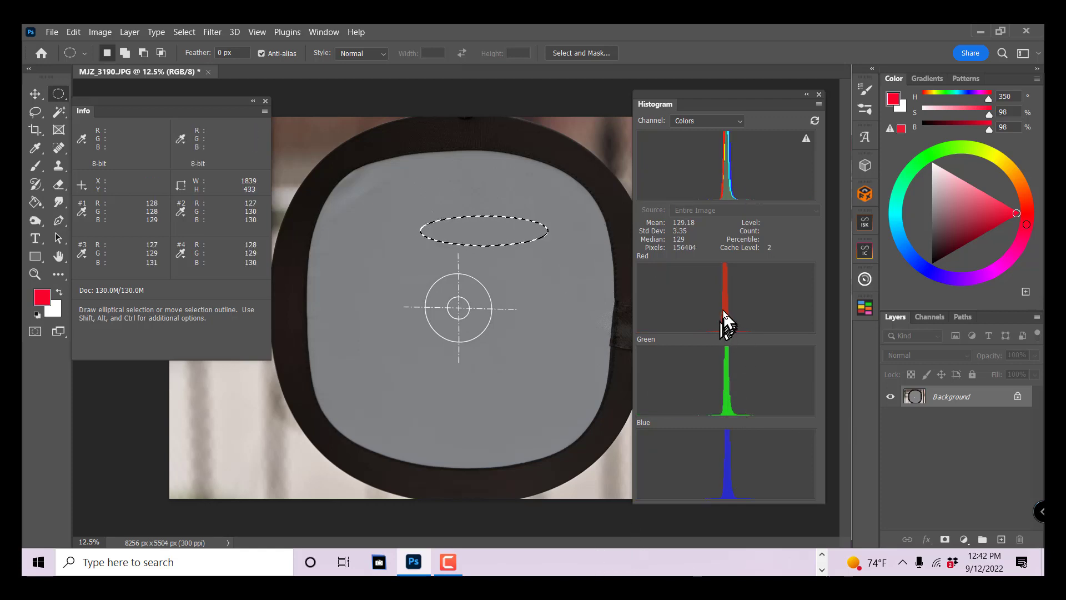